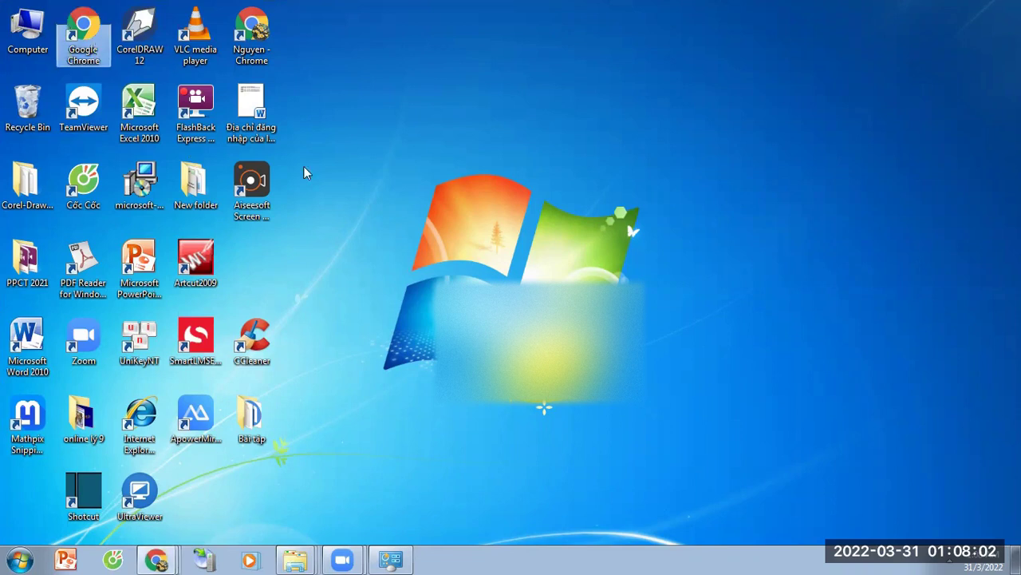
# Step: Maximize the Google Chrome window on its new tab page
pyautogui.click(738, 36)
# Step: Search Google for 'zalo pc' and open the zalo.me Zalo PC result
pyautogui.click(501, 323)
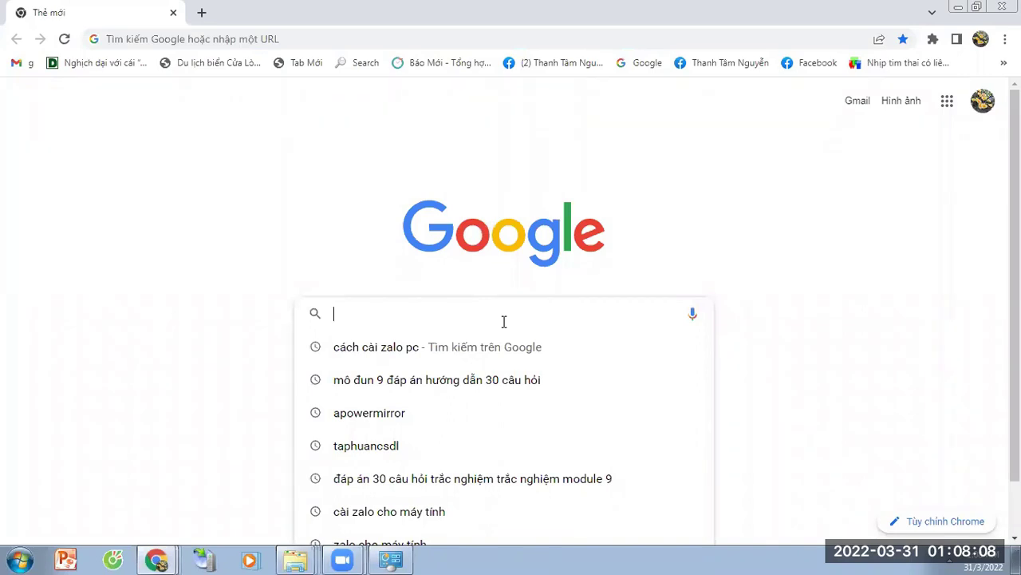
pyautogui.write('zalo')
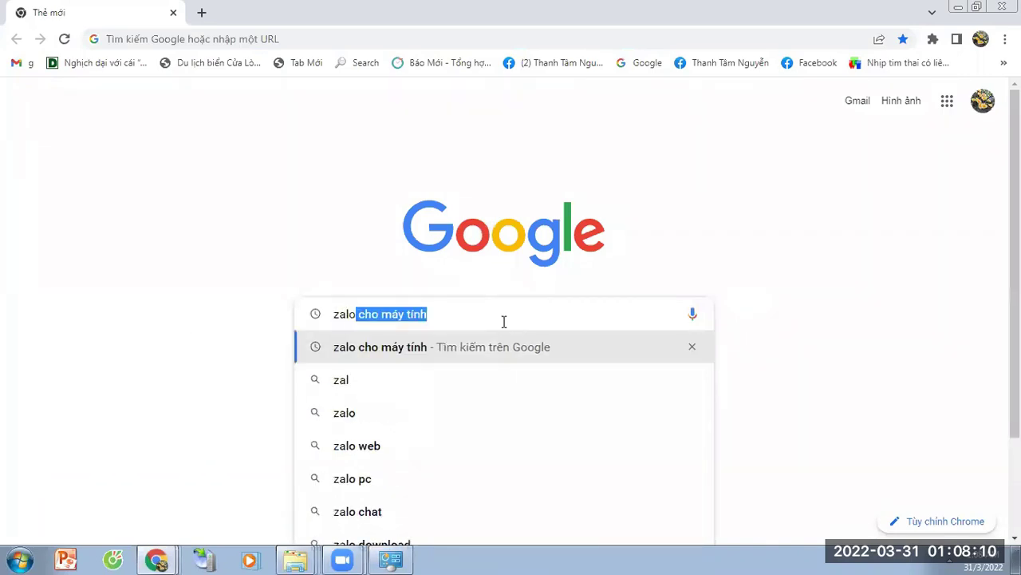
pyautogui.write(' pc')
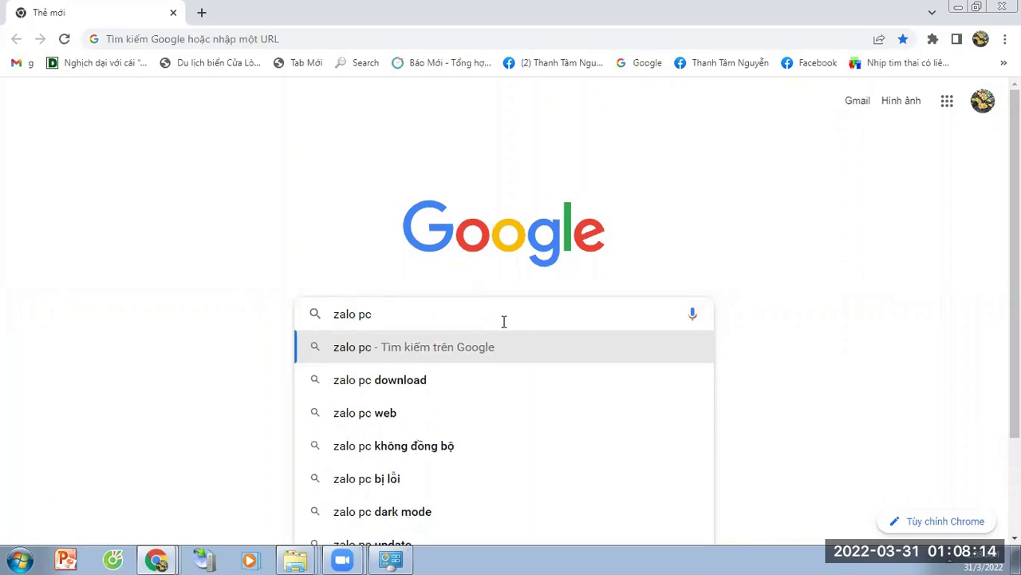
pyautogui.press('Return')
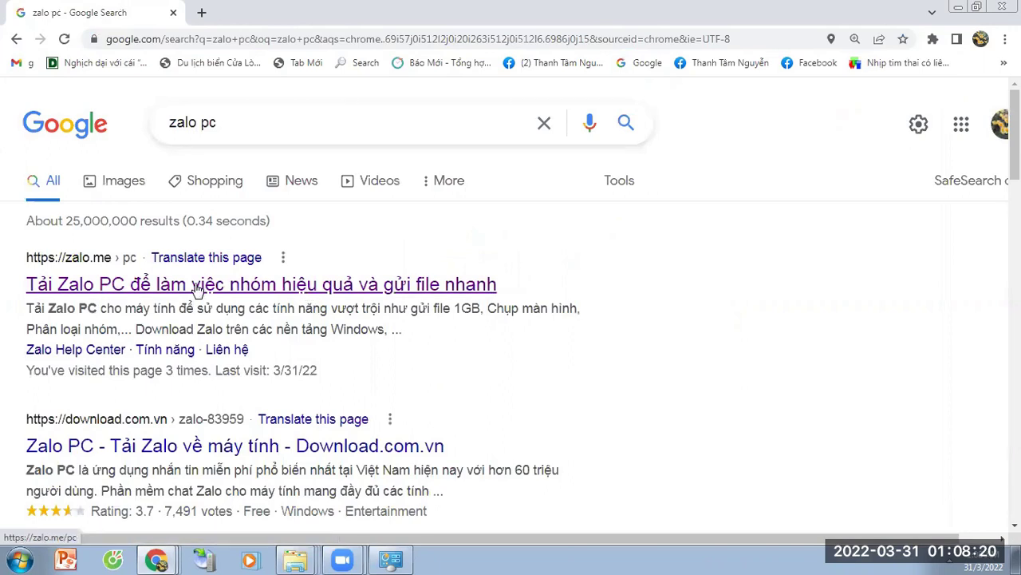
pyautogui.click(197, 289)
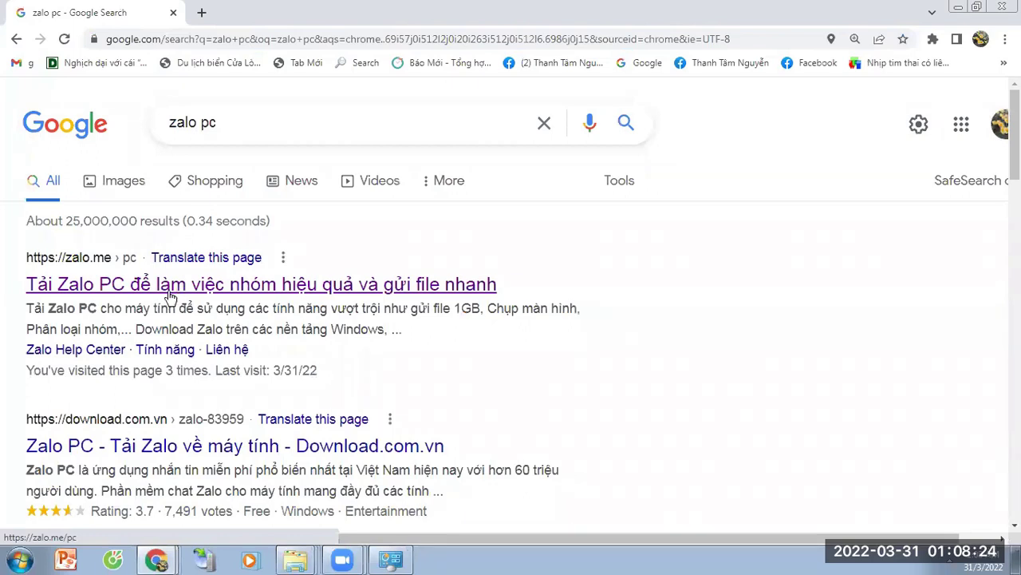
pyautogui.click(211, 287)
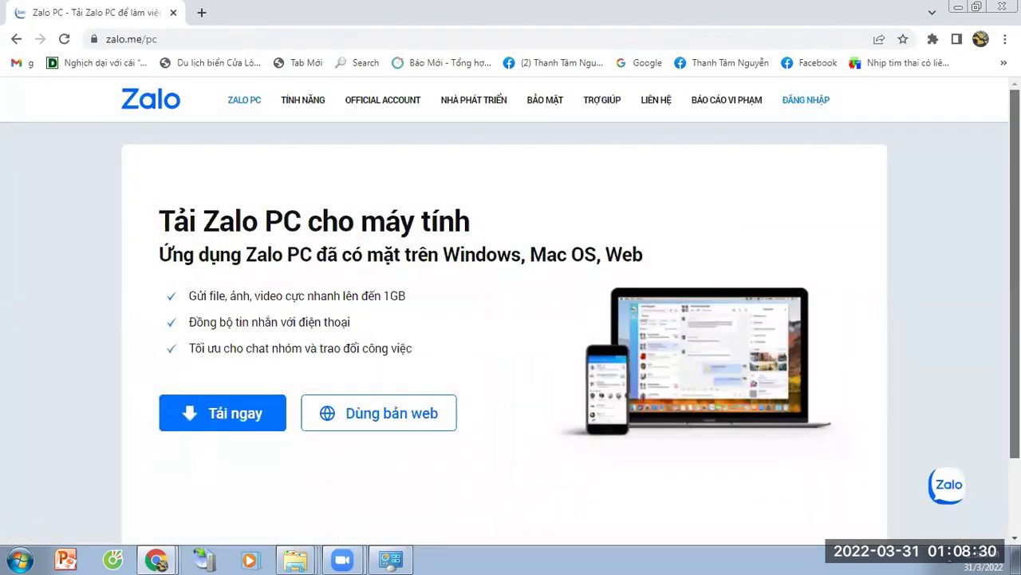
# Step: Download ZaloSetup-22.3.1 (3).exe (92.2 MB) from zalo.me/pc and show it in its folder
pyautogui.scroll(-1, 511, 319)
pyautogui.click(242, 335)
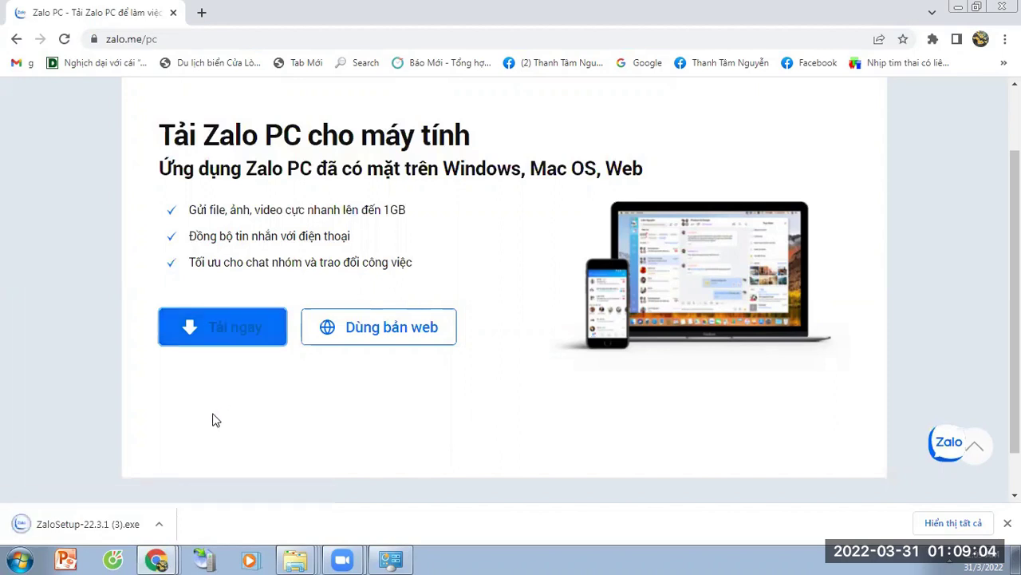
pyautogui.click(35, 533)
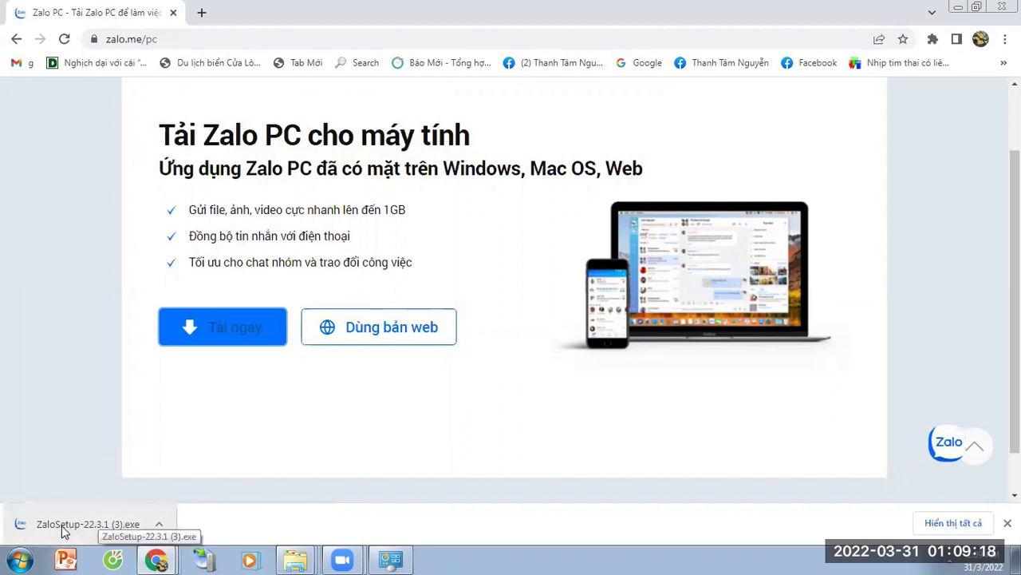
pyautogui.click(160, 530)
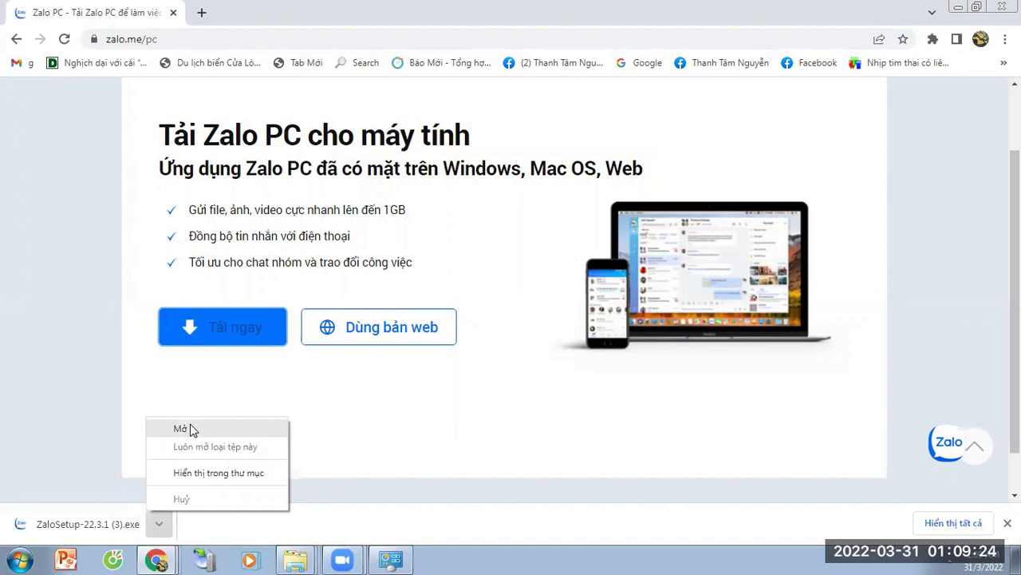
pyautogui.click(201, 475)
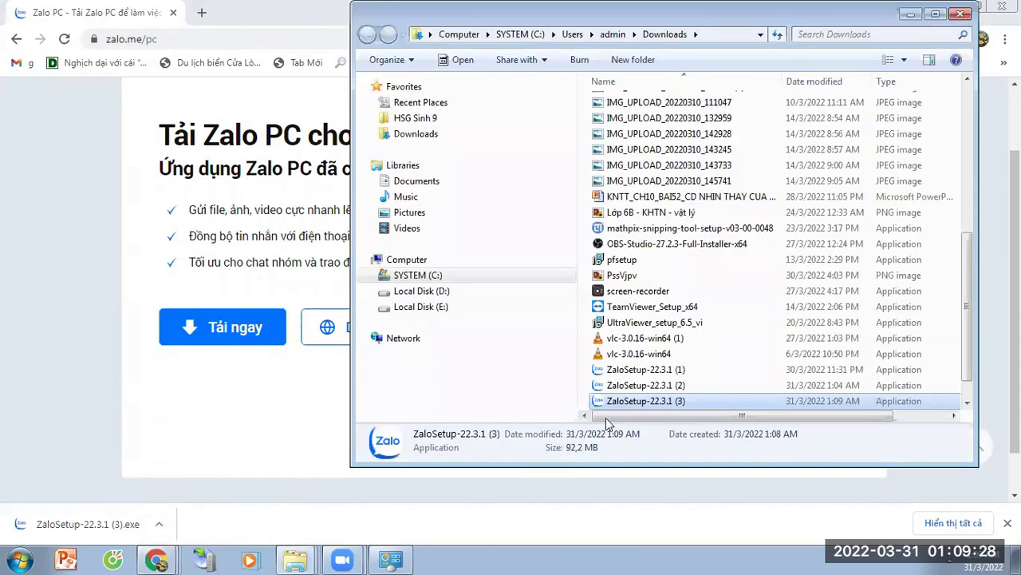
# Step: Run ZaloSetup-22.3.1 (3) from the Downloads folder as administrator
pyautogui.rightClick(653, 402)
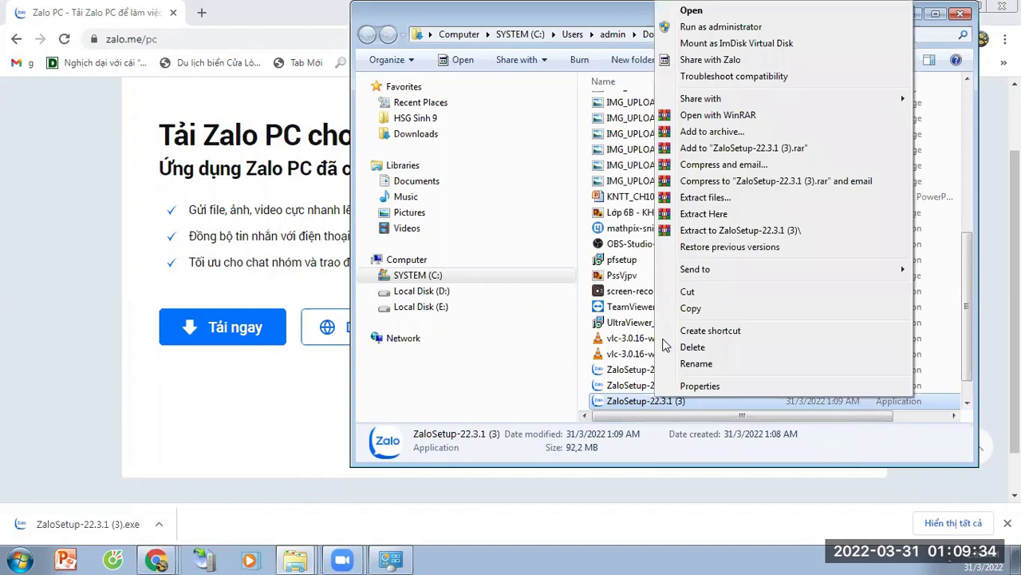
pyautogui.click(704, 29)
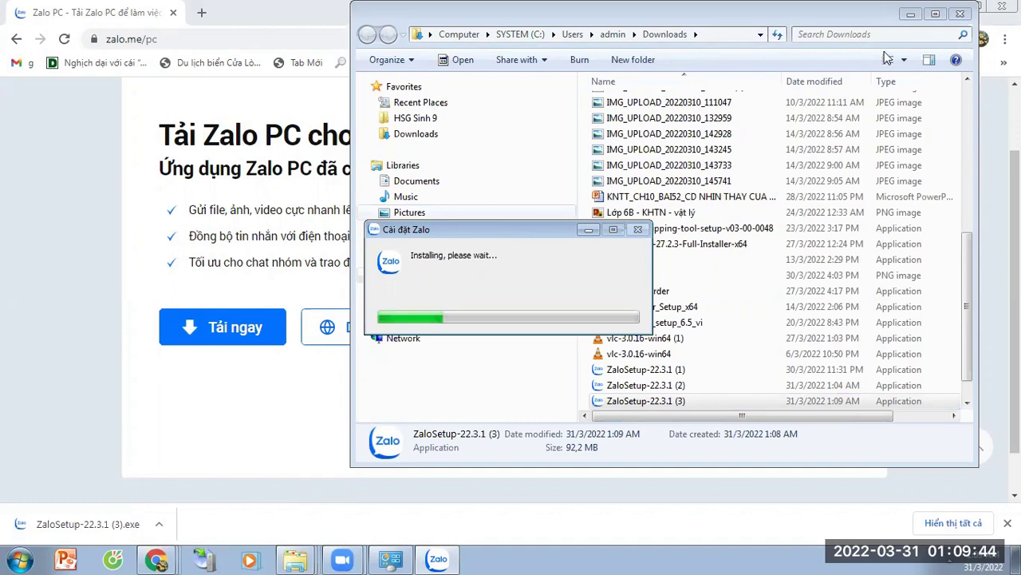
# Step: Minimize the Downloads folder and Chrome while the Zalo installation completes
pyautogui.click(905, 23)
pyautogui.click(910, 10)
pyautogui.click(931, 13)
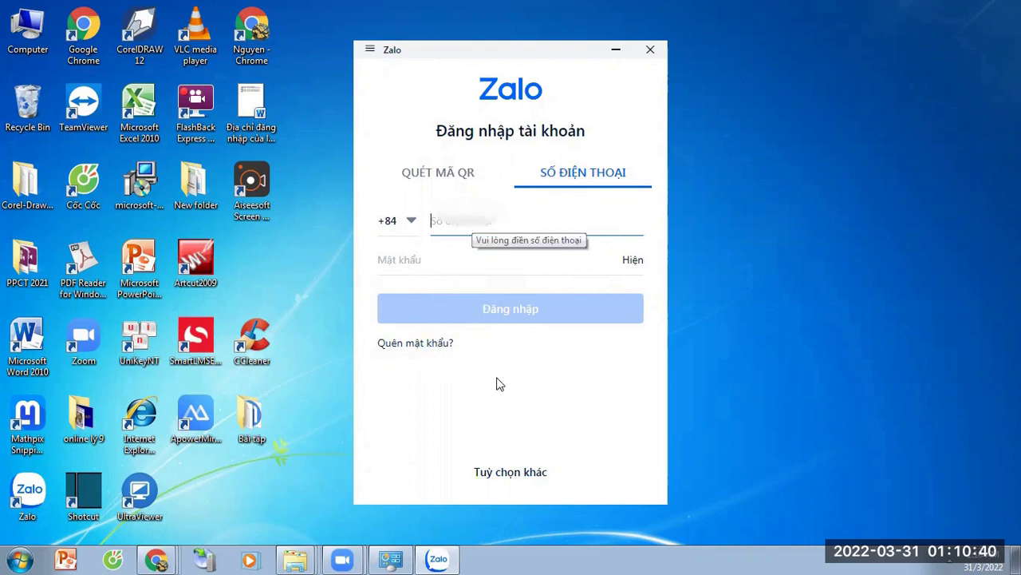
# Step: Start a new Zalo account with a +84 phone number, reach the captcha, then cancel
pyautogui.click(514, 471)
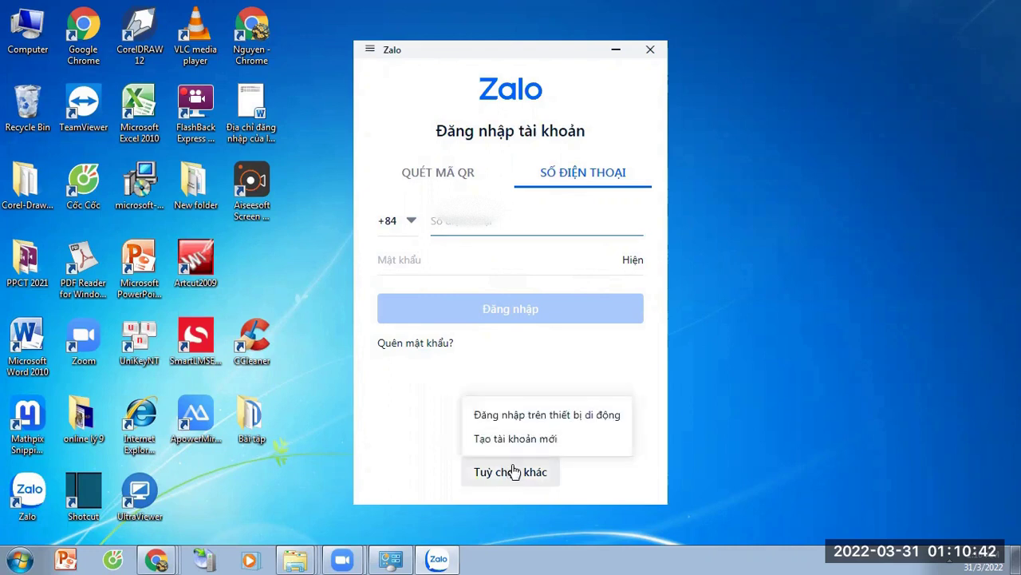
pyautogui.click(519, 438)
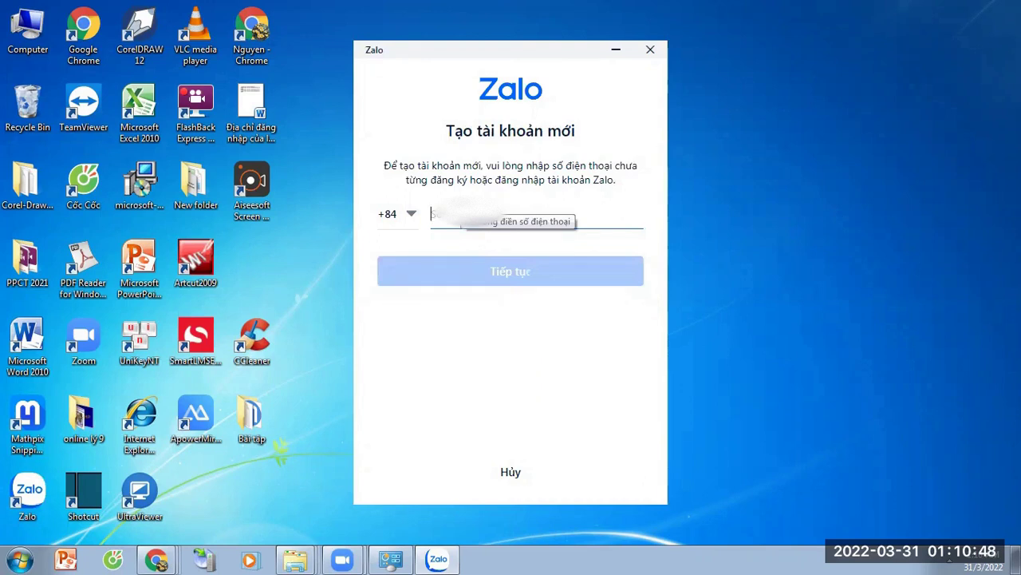
pyautogui.write('03')
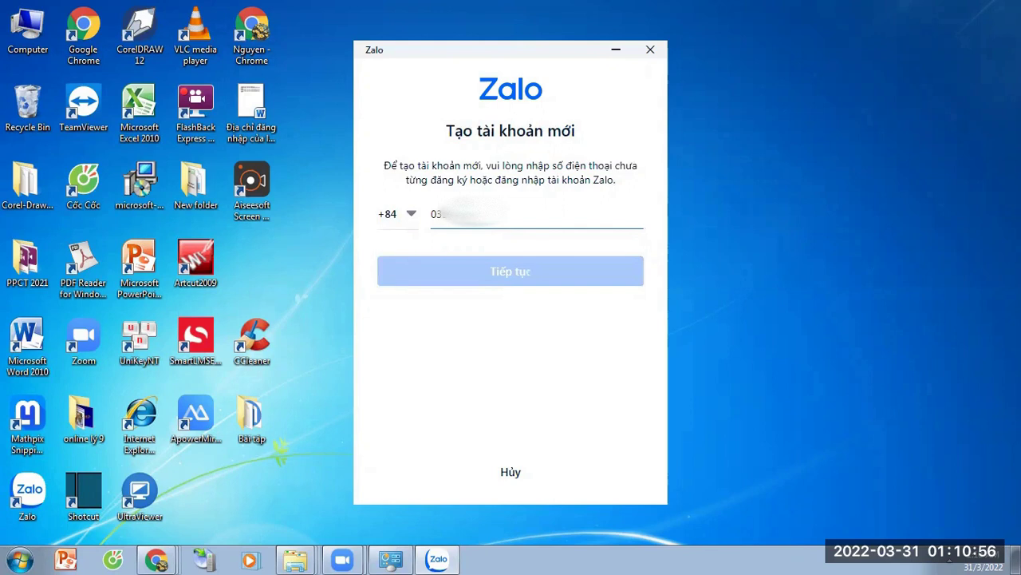
pyautogui.write('9')
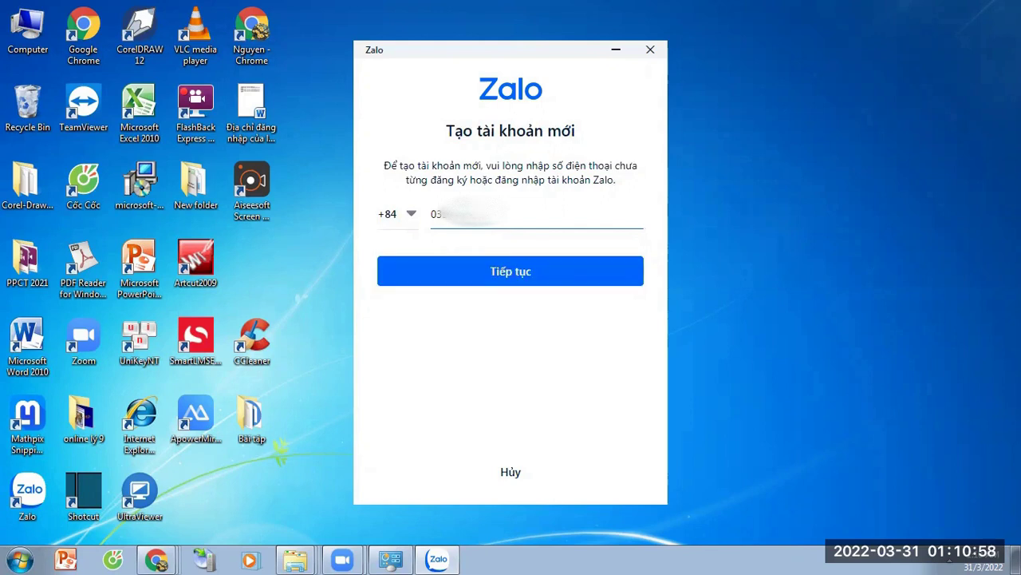
pyautogui.click(515, 272)
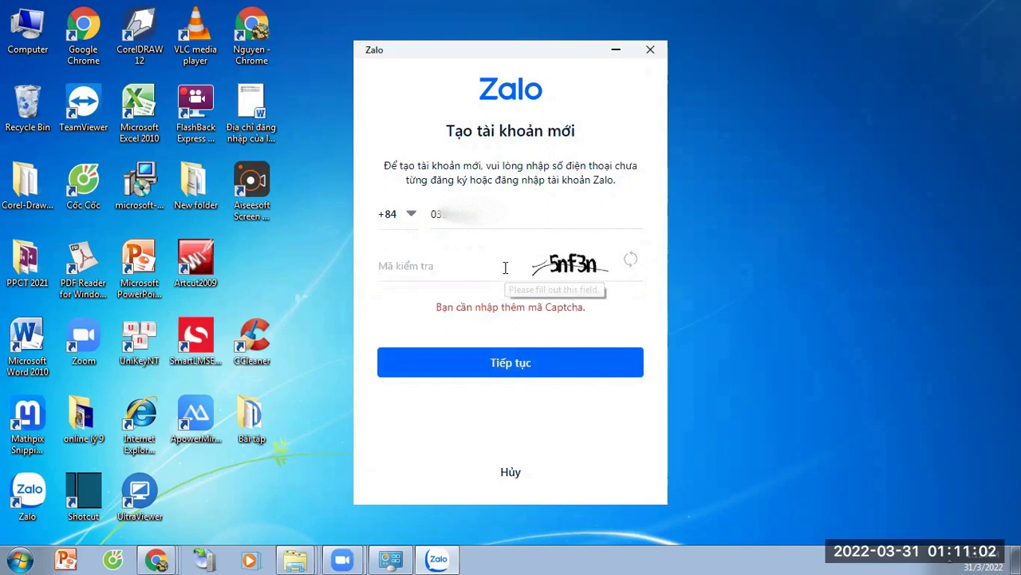
pyautogui.click(423, 266)
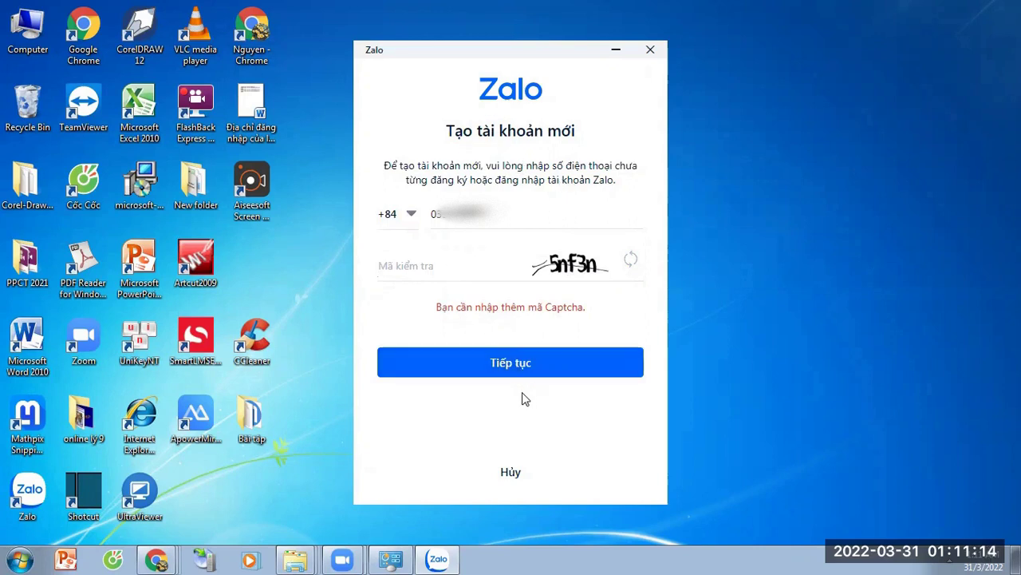
pyautogui.click(516, 487)
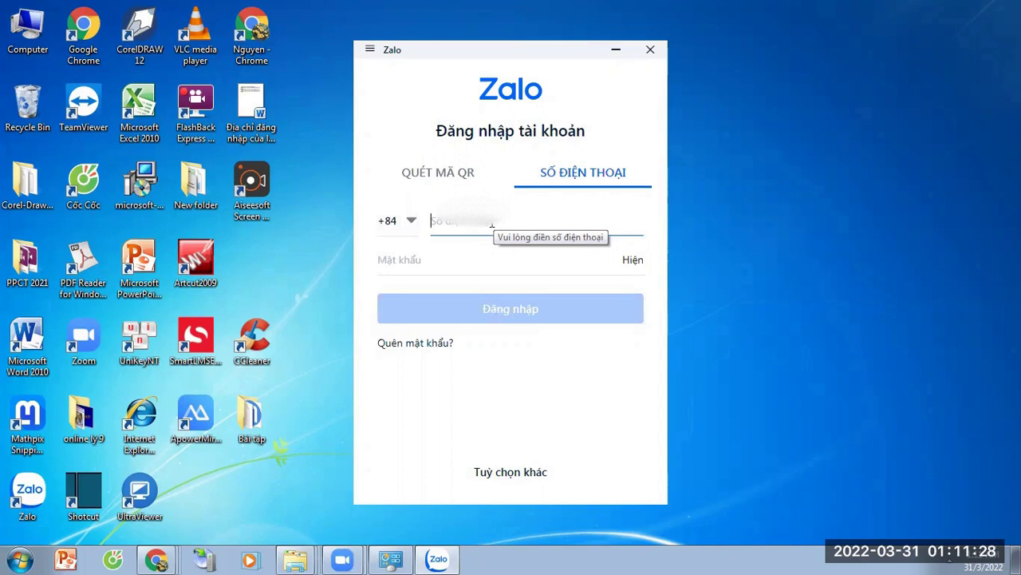
# Step: Paste the account phone number and request a password-recovery verification code for it
pyautogui.hotkey('ctrl', 'v')
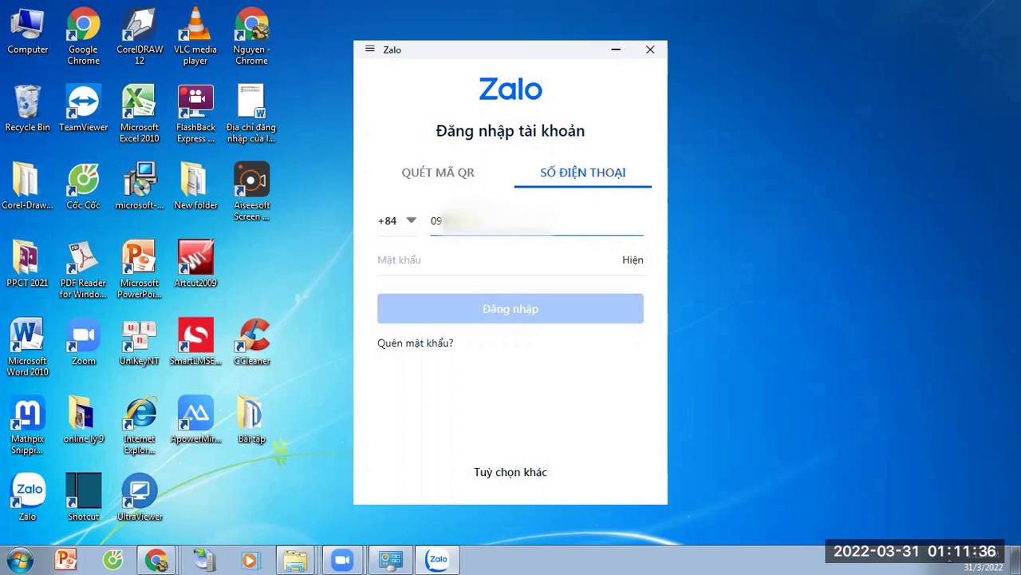
pyautogui.click(480, 258)
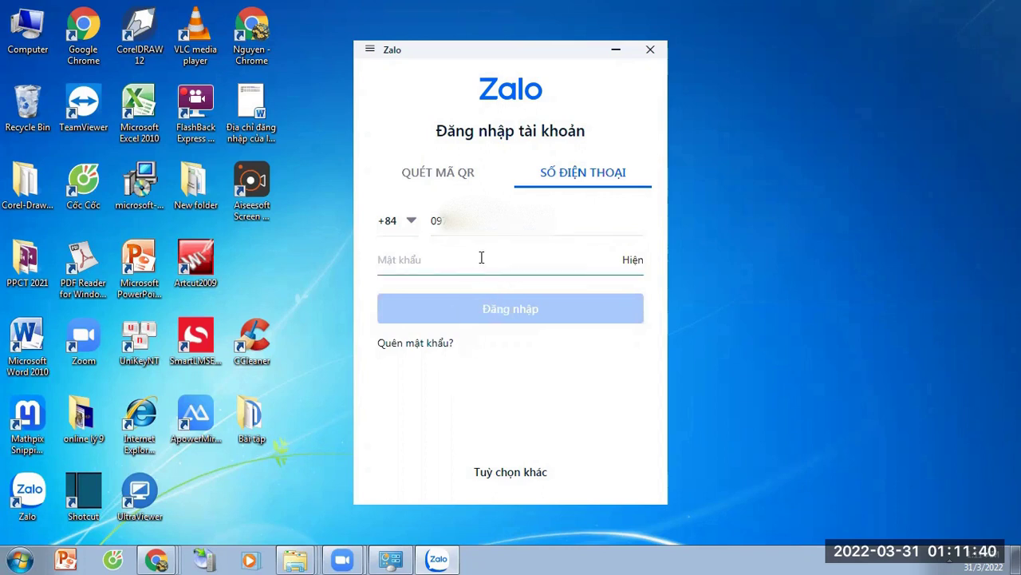
pyautogui.click(429, 344)
pyautogui.click(506, 283)
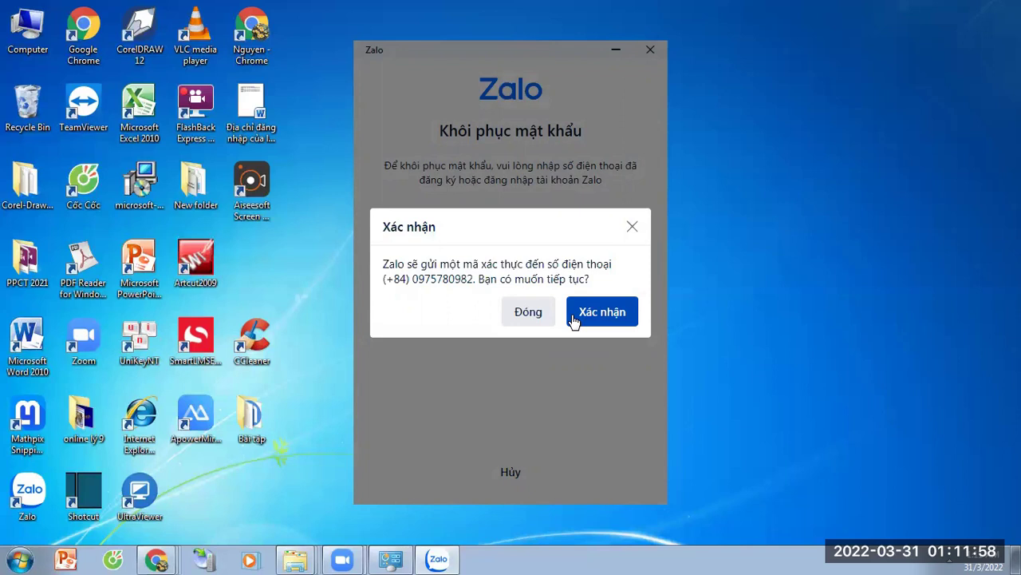
# Step: Confirm sending the verification code to the phone
pyautogui.click(584, 313)
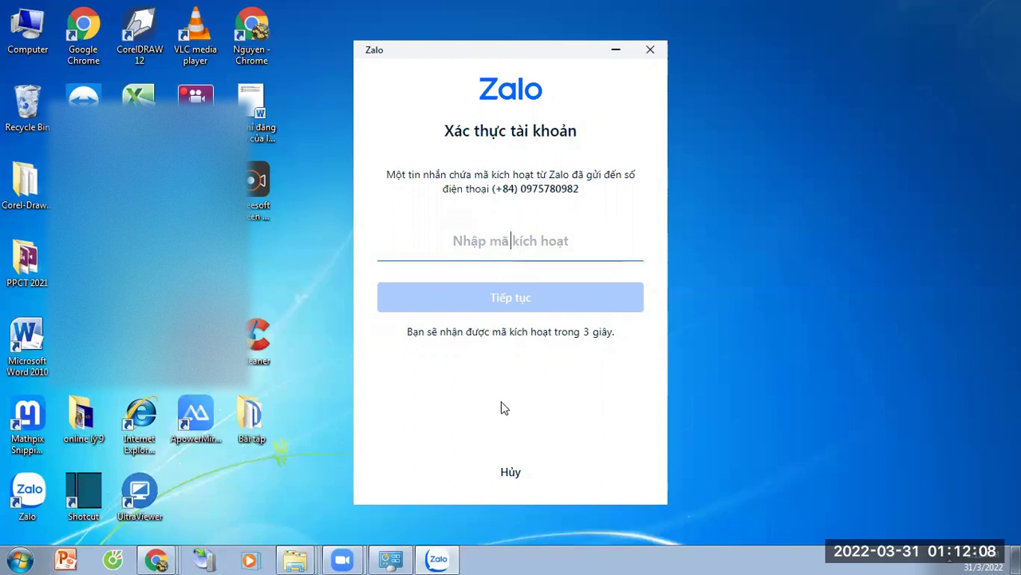
# Step: Leave verification, enter the phone number, and send a mobile-device login request to the phone
pyautogui.click(512, 472)
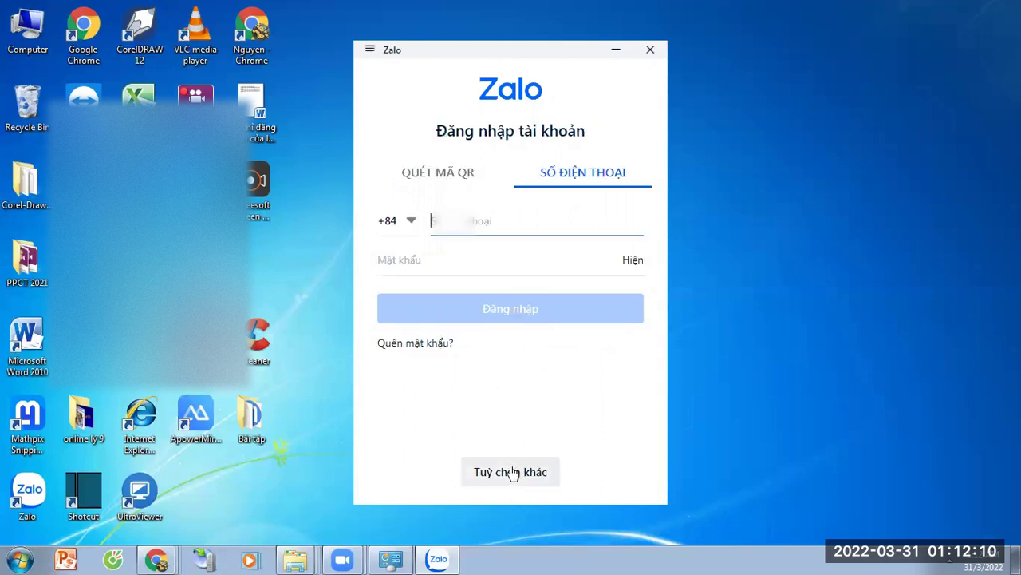
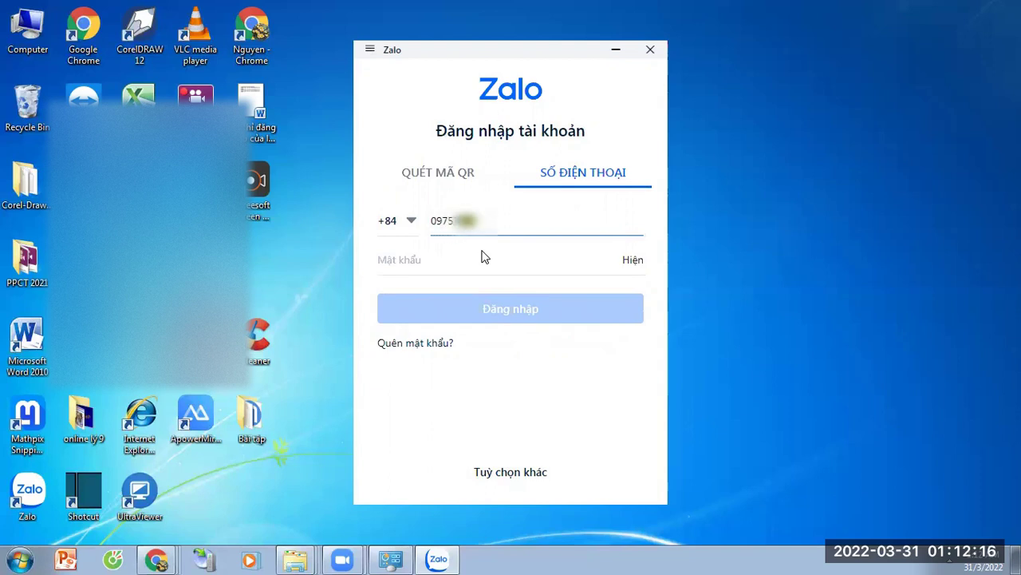
pyautogui.click(511, 472)
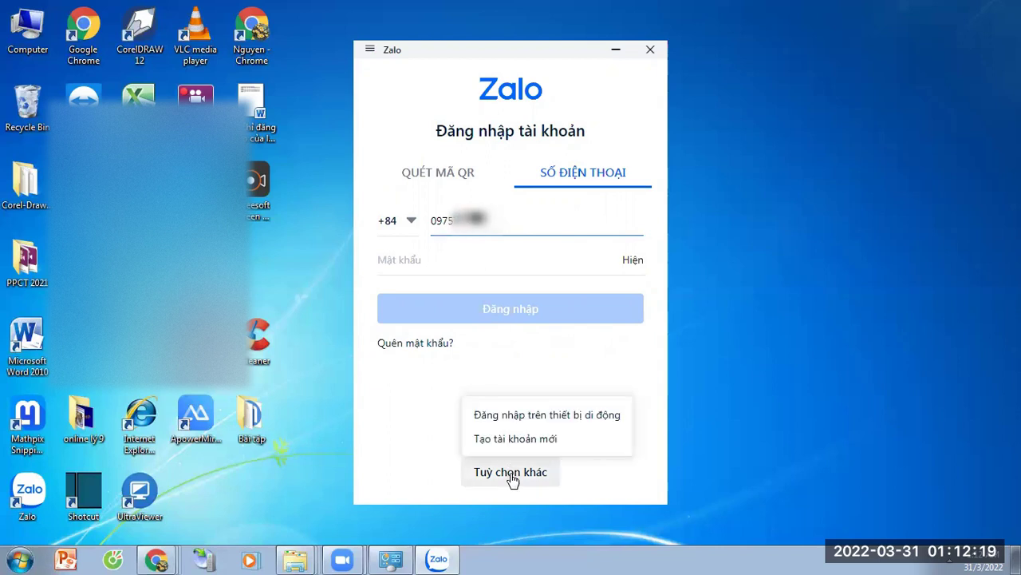
pyautogui.click(517, 421)
pyautogui.click(511, 258)
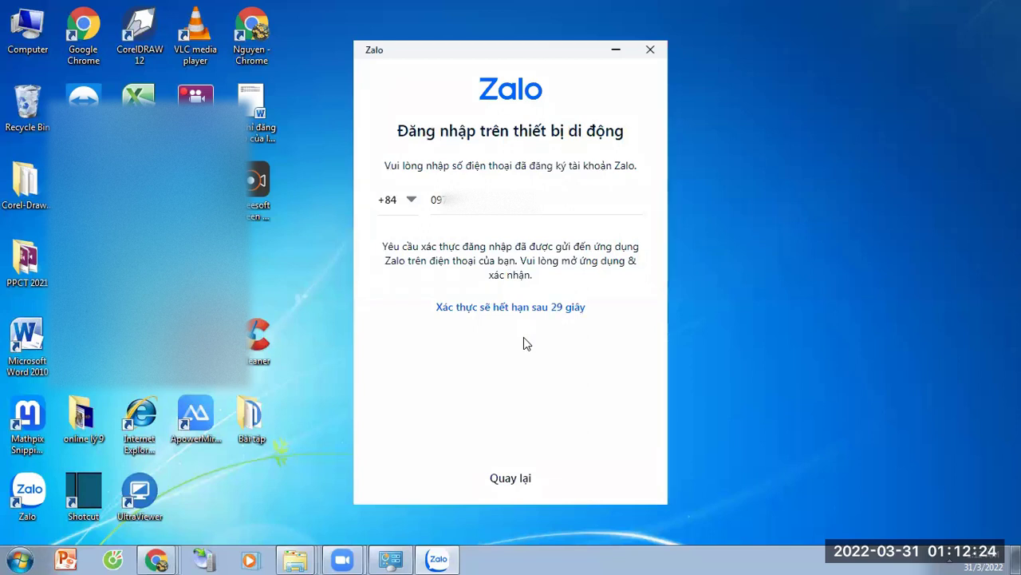